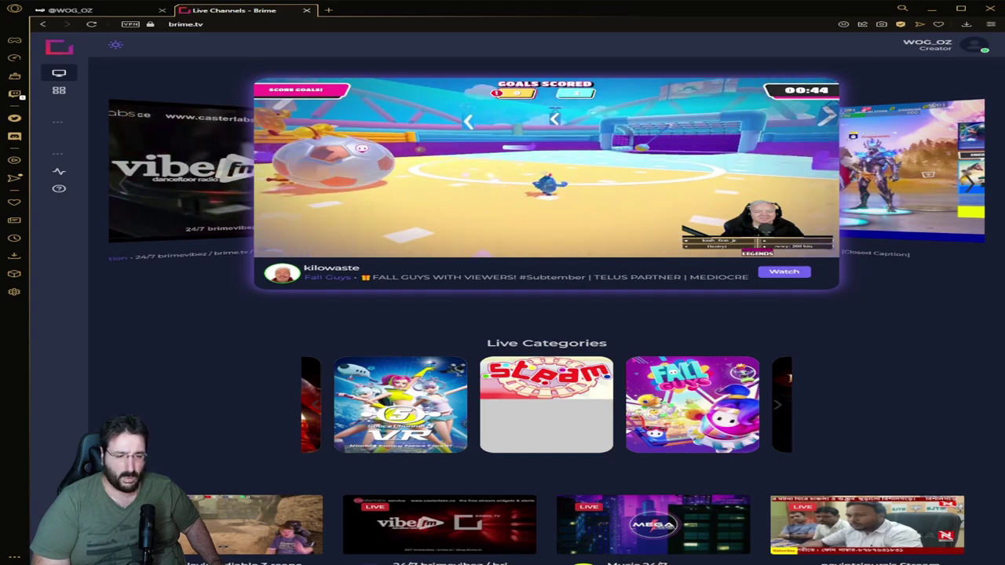
Scroll through the home page and expand the left navigation sidebar.
scroll(547, 314, down, 2)
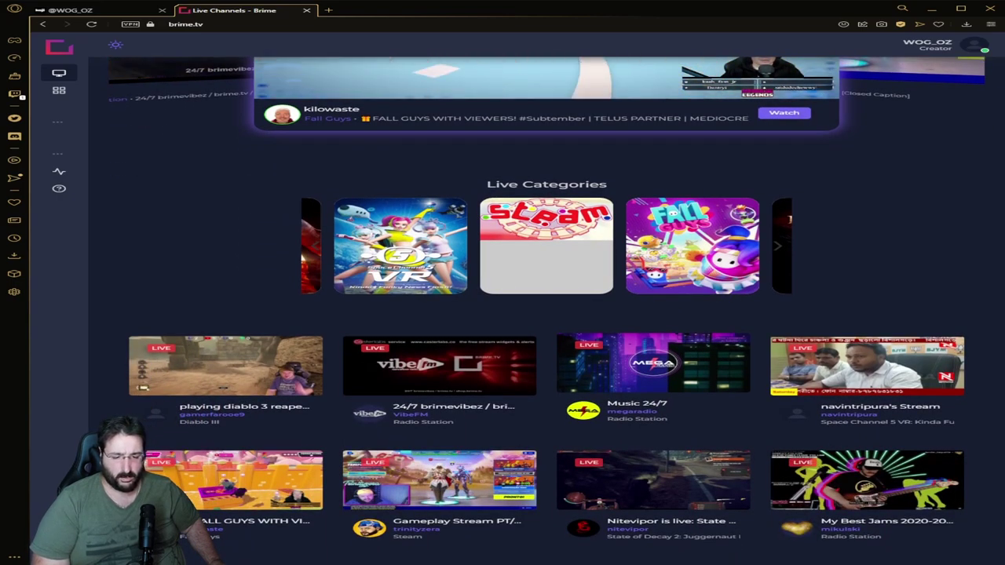
scroll(547, 314, up, 2)
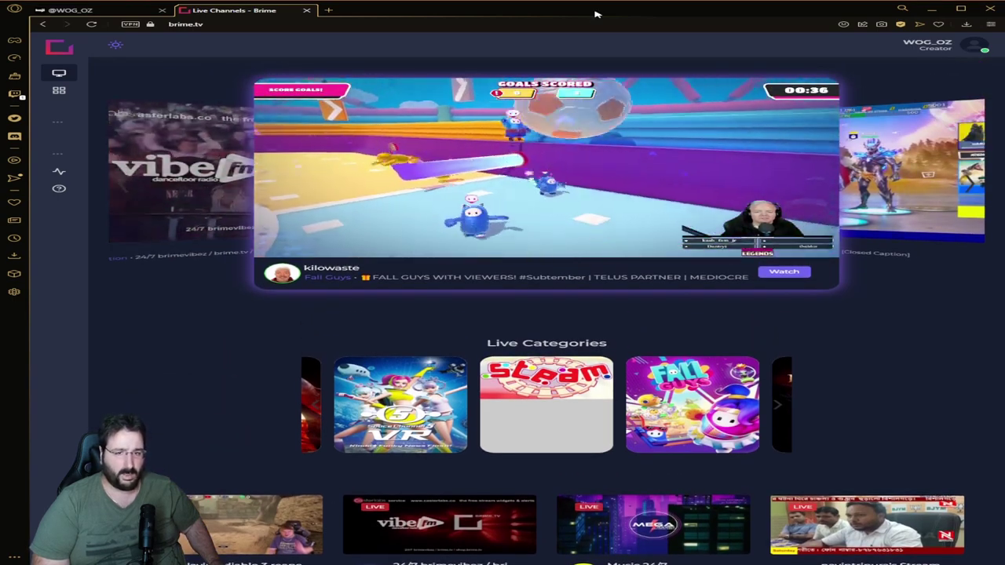
mouse_move(63, 95)
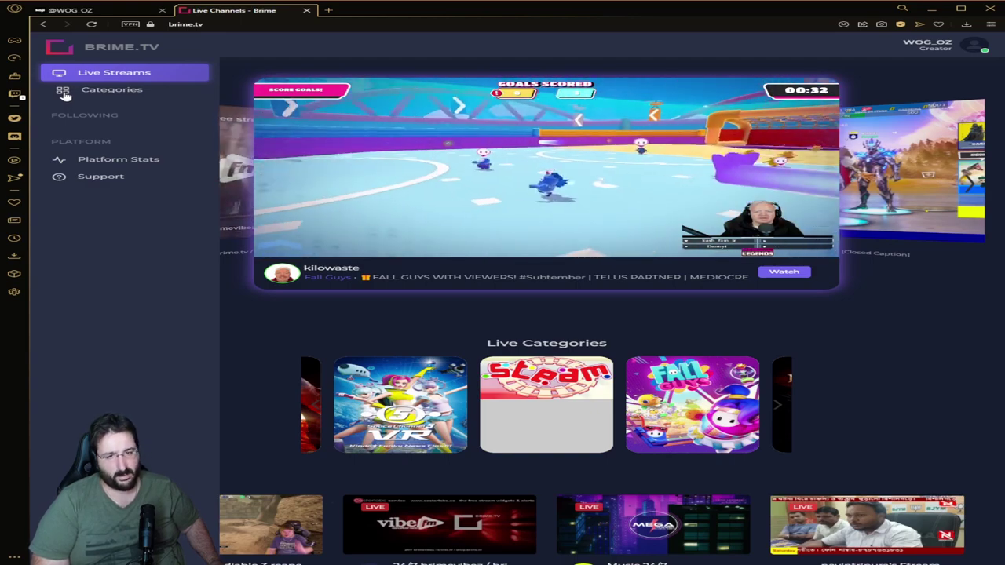
Visit Categories and Platform Stats, then open the Brime Support help centre and close its tab.
click(93, 91)
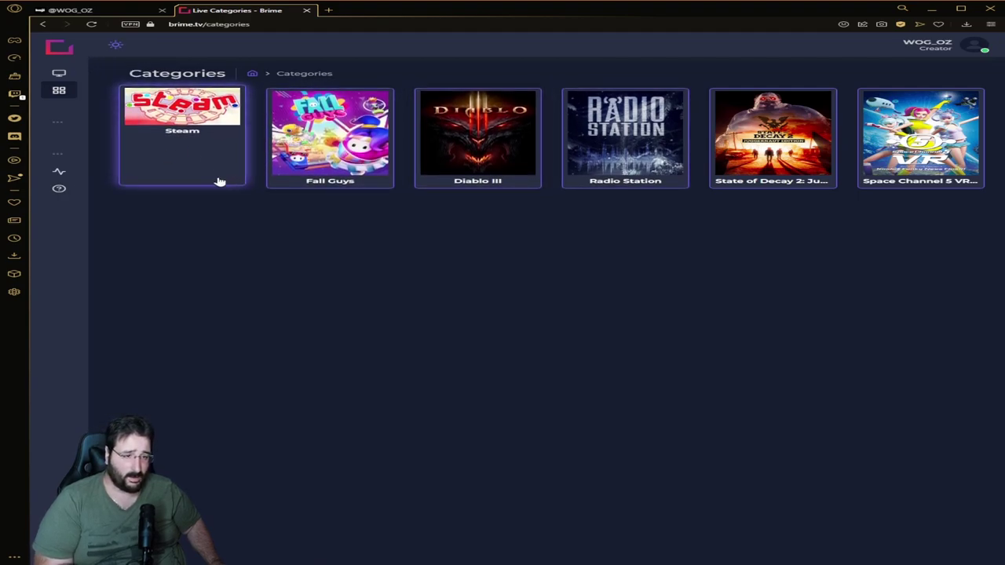
mouse_move(87, 140)
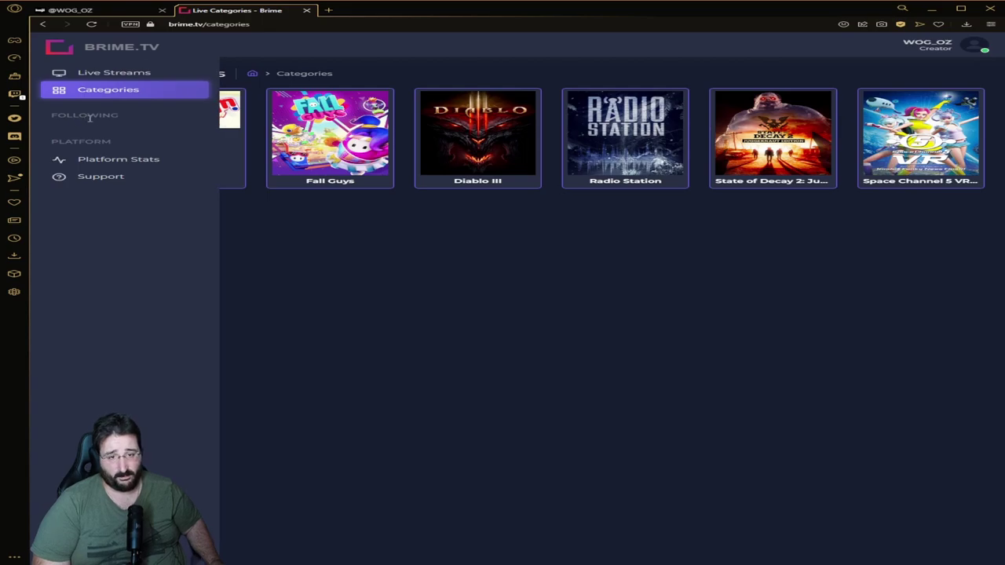
click(113, 160)
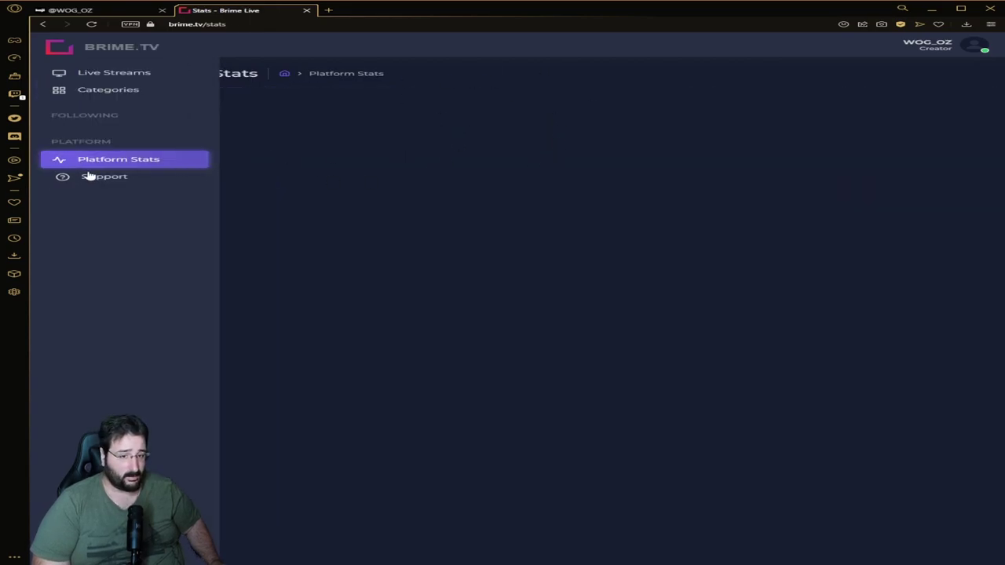
click(86, 176)
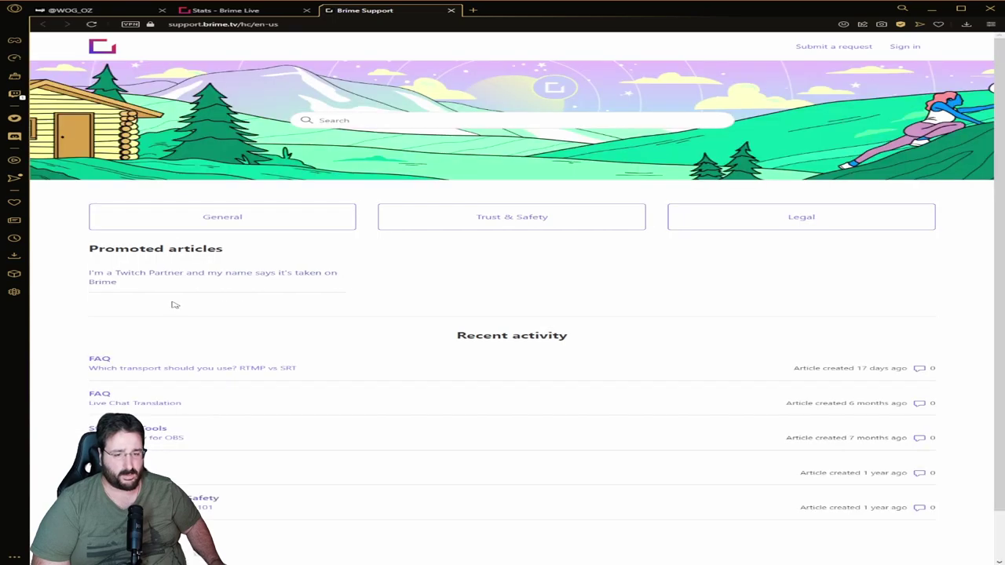
click(451, 10)
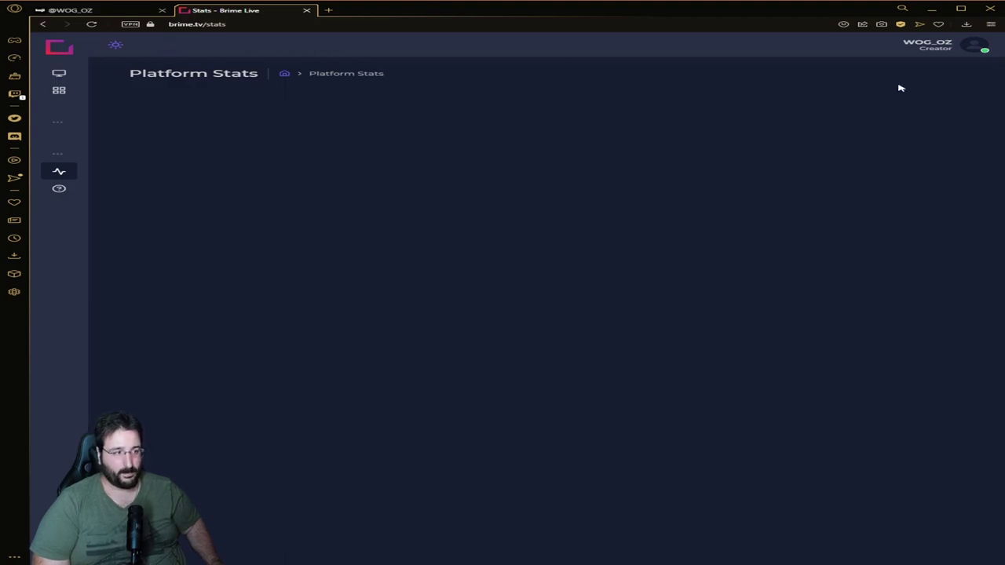
In Account Settings, upload a new User Avatar image (the gold W logo).
click(974, 46)
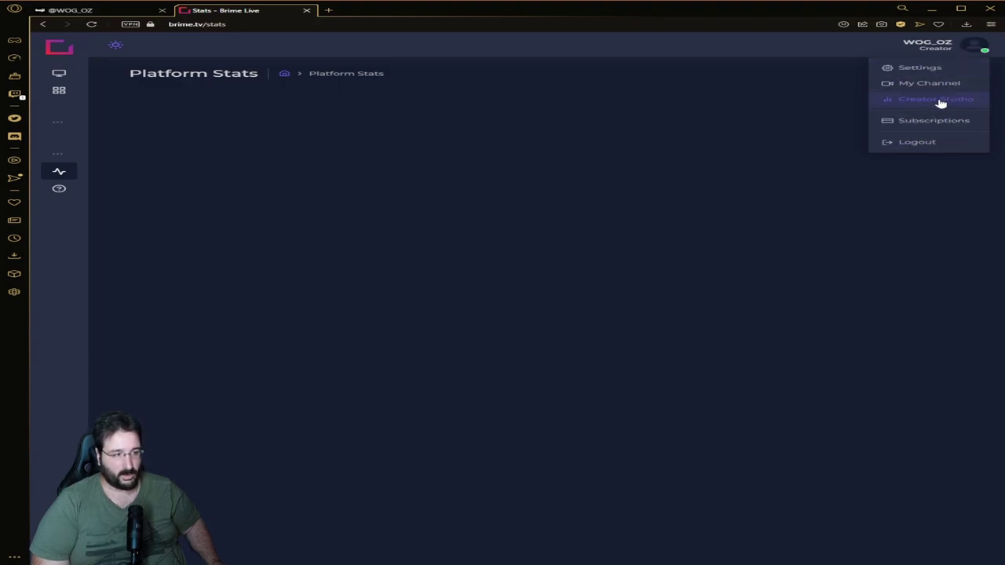
click(934, 68)
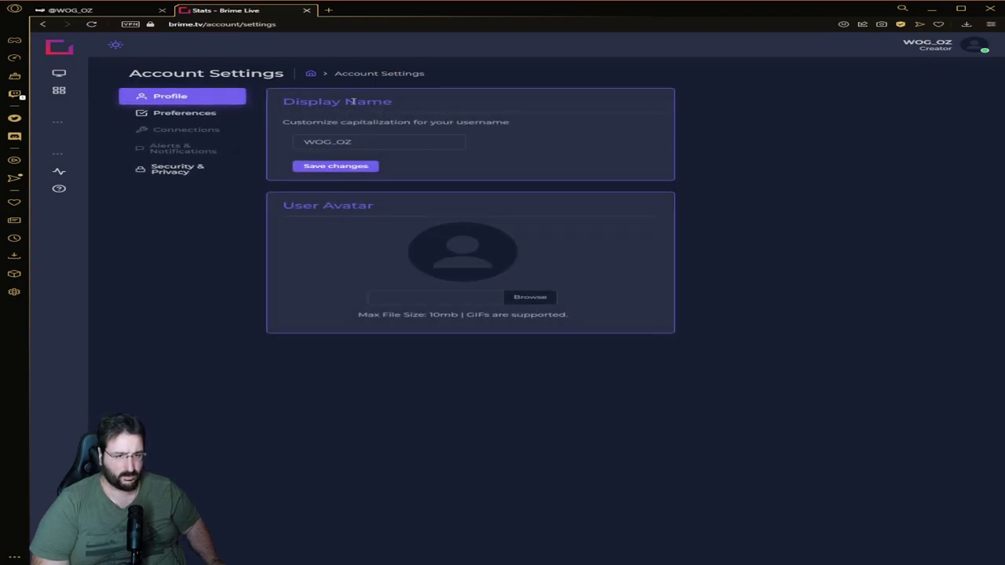
click(547, 297)
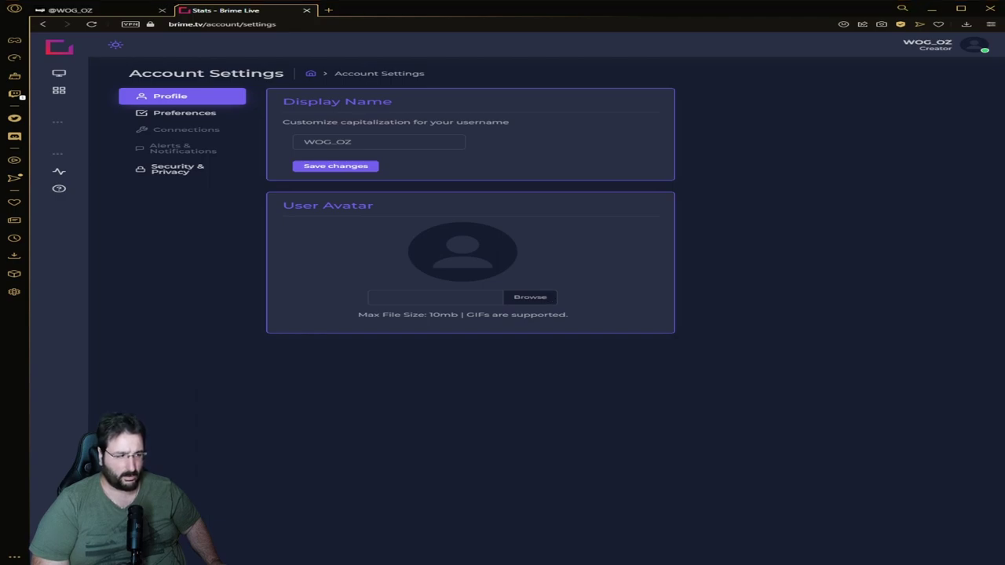
key(Escape)
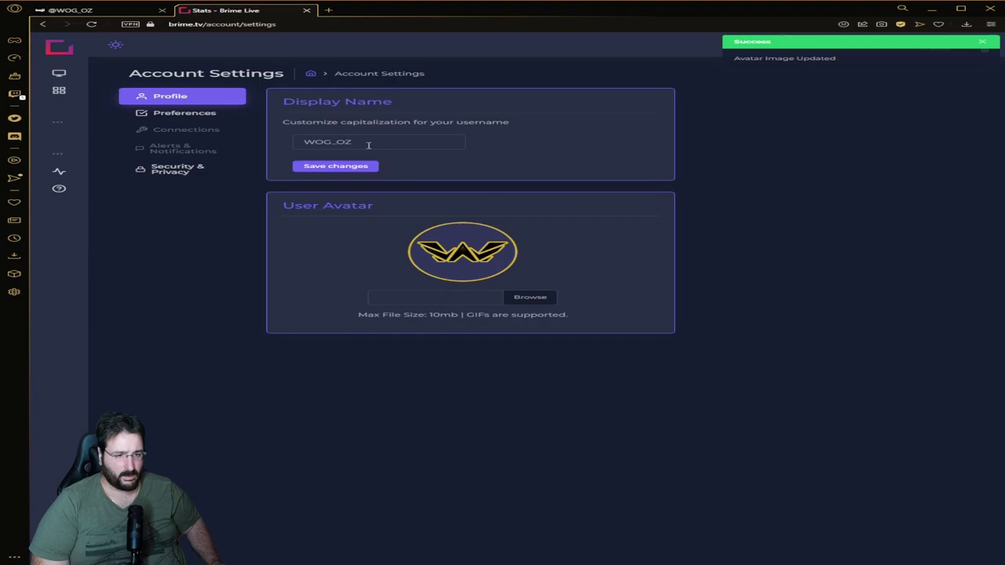
Look over the Preferences and Security & Privacy settings, then return to Profile.
click(194, 115)
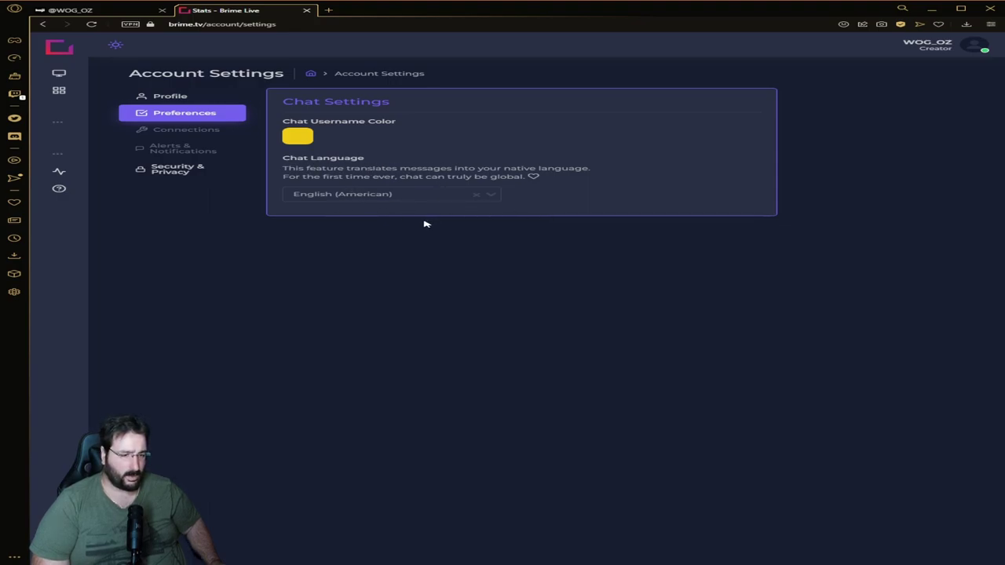
click(175, 173)
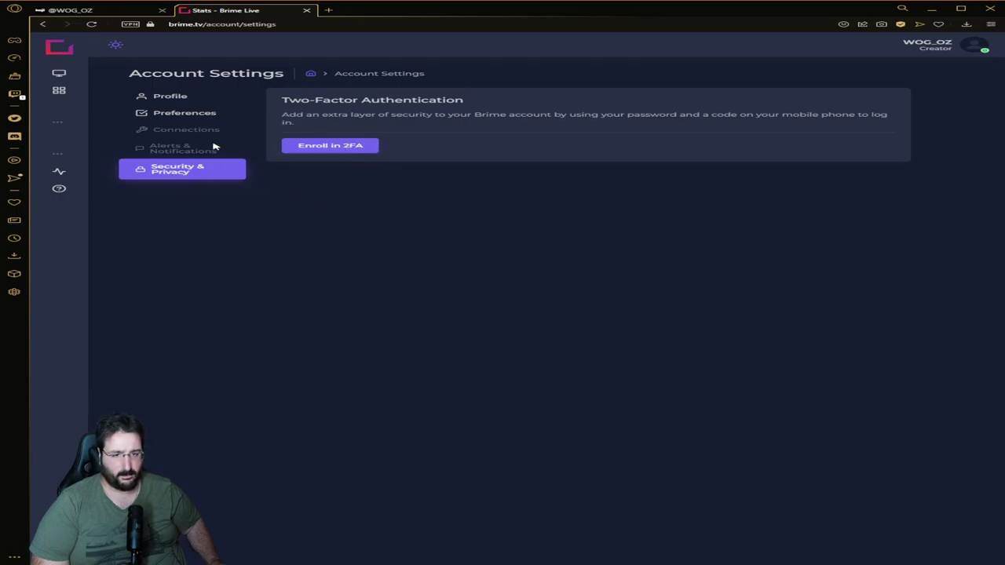
click(172, 98)
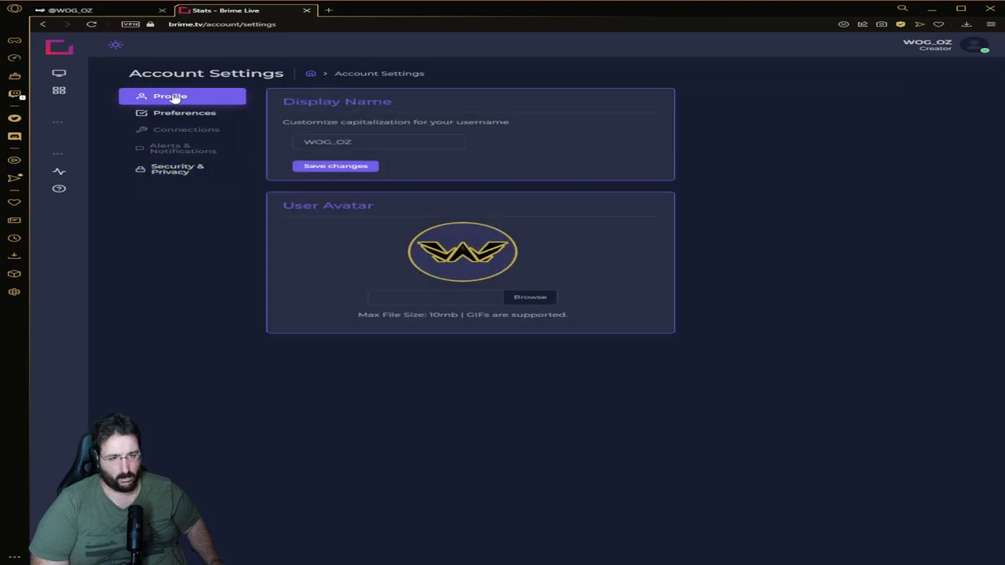
click(977, 50)
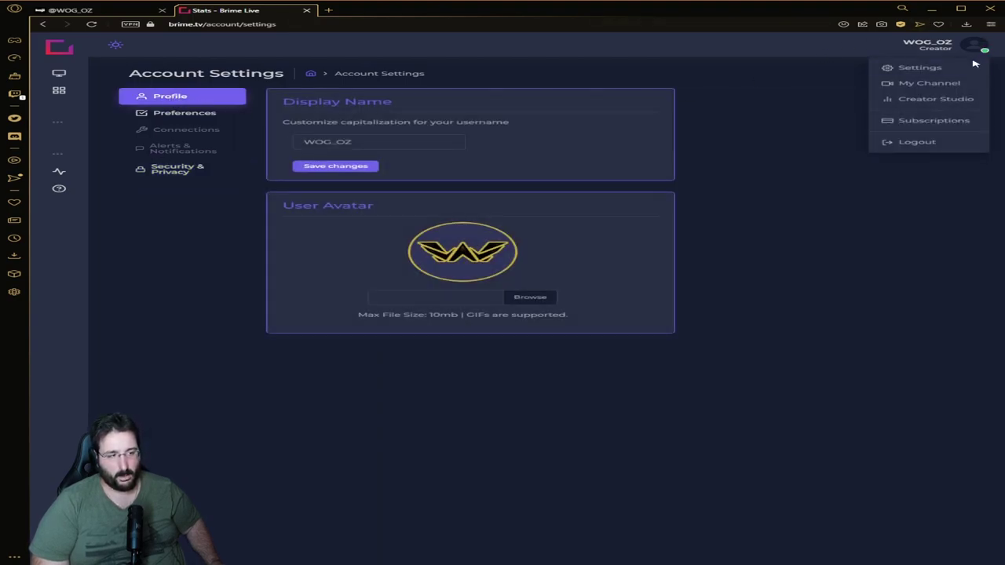
Go to My Channel and list the four past broadcasts under the Vods tab.
click(946, 84)
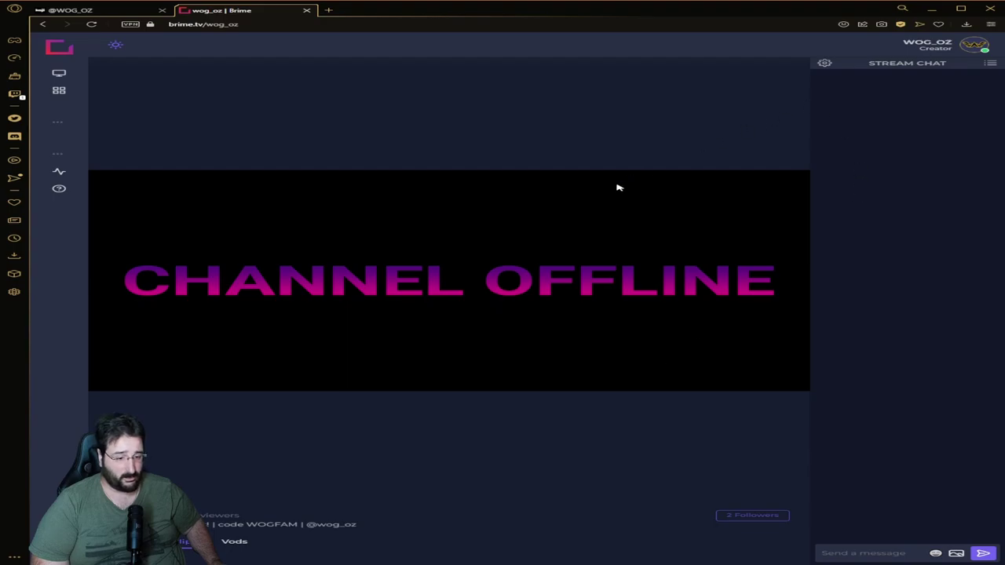
scroll(573, 267, down, 1)
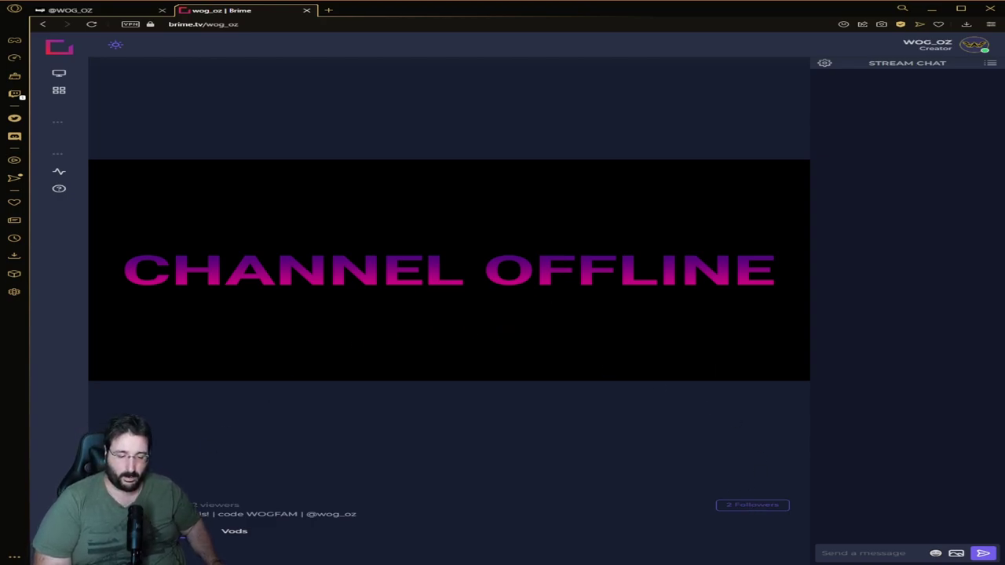
scroll(339, 405, down, 2)
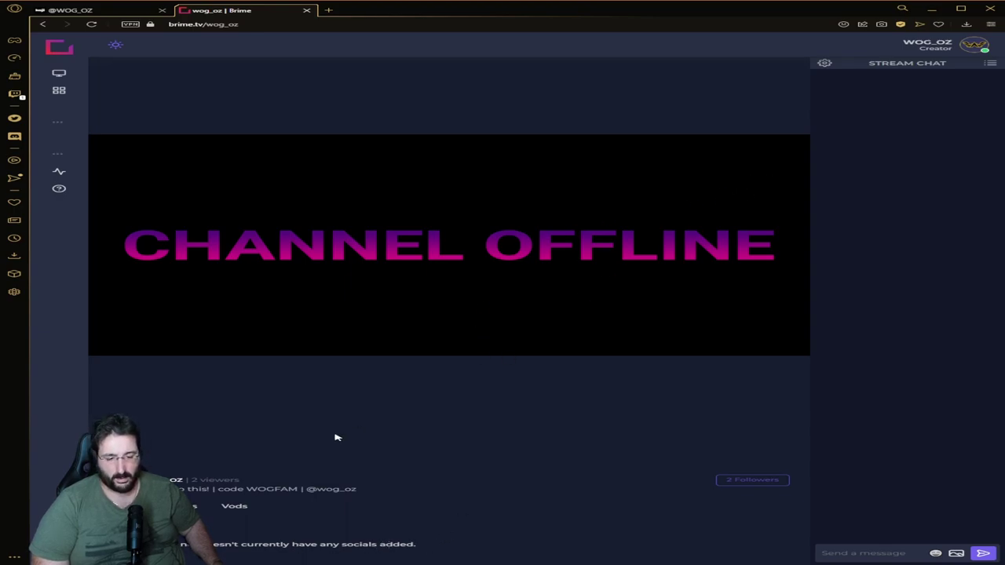
click(235, 509)
scroll(382, 464, down, 3)
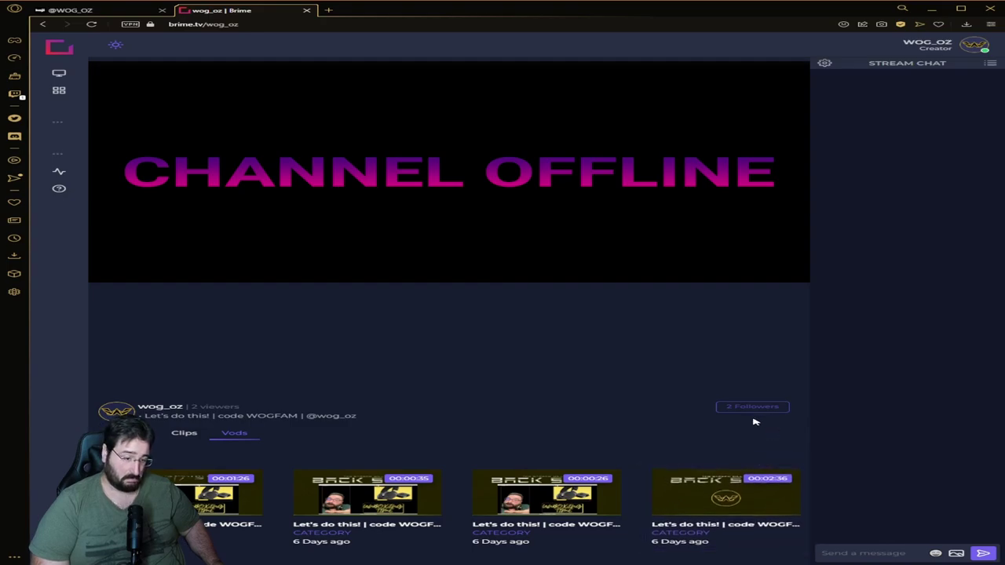
Enable 'Ding on new messages' and 'Show timestamps' in chat settings, then show the viewer list.
click(822, 64)
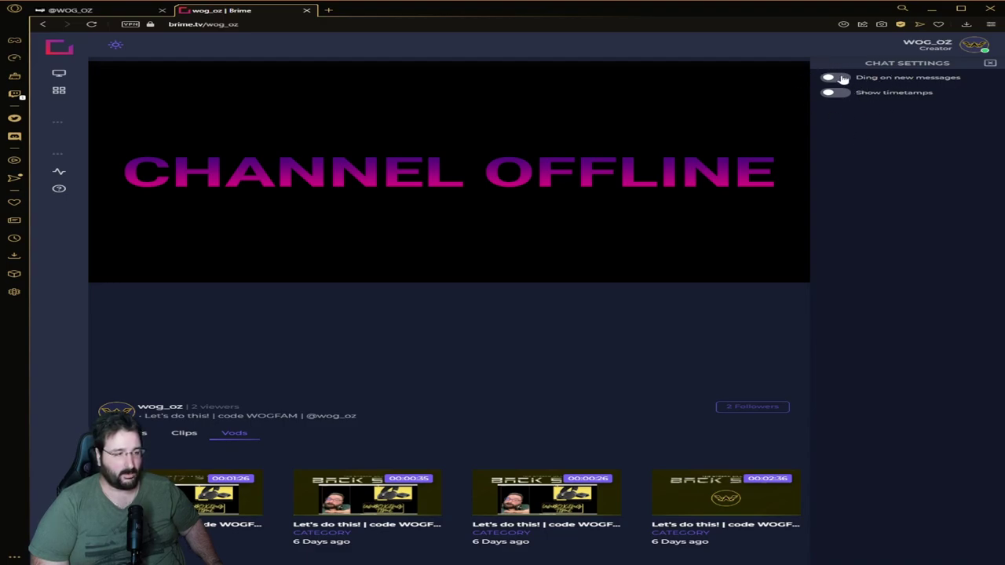
click(840, 78)
click(836, 93)
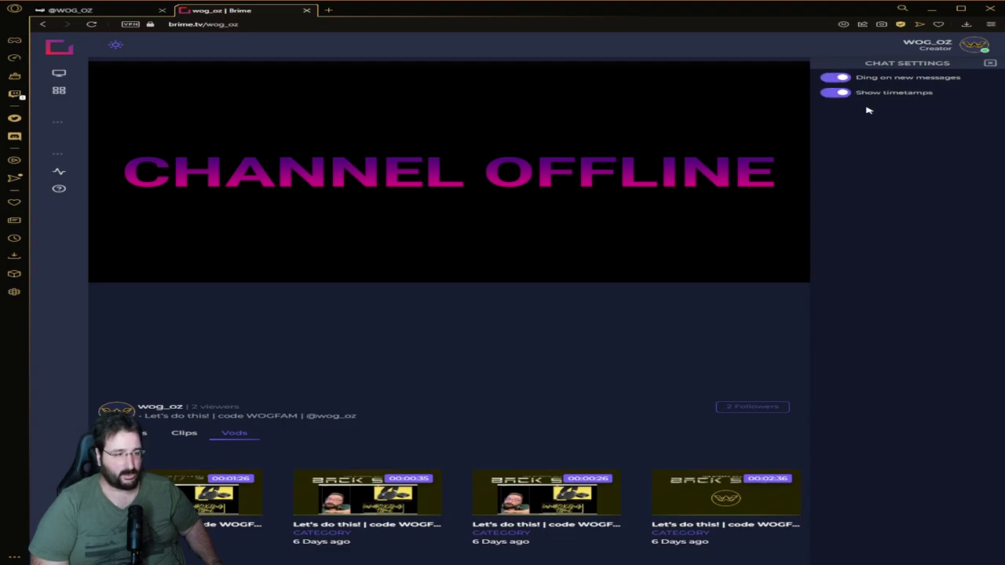
click(988, 64)
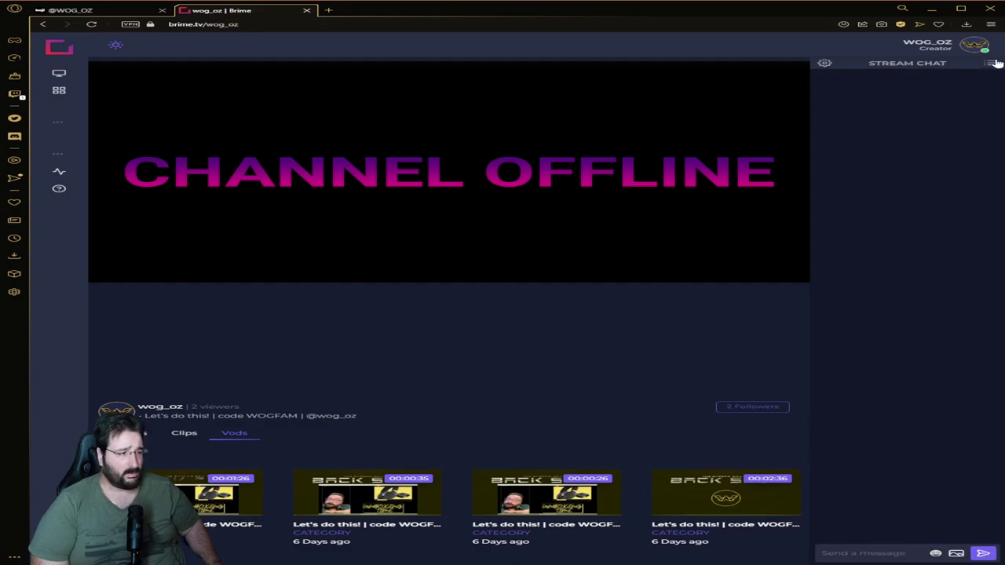
click(990, 64)
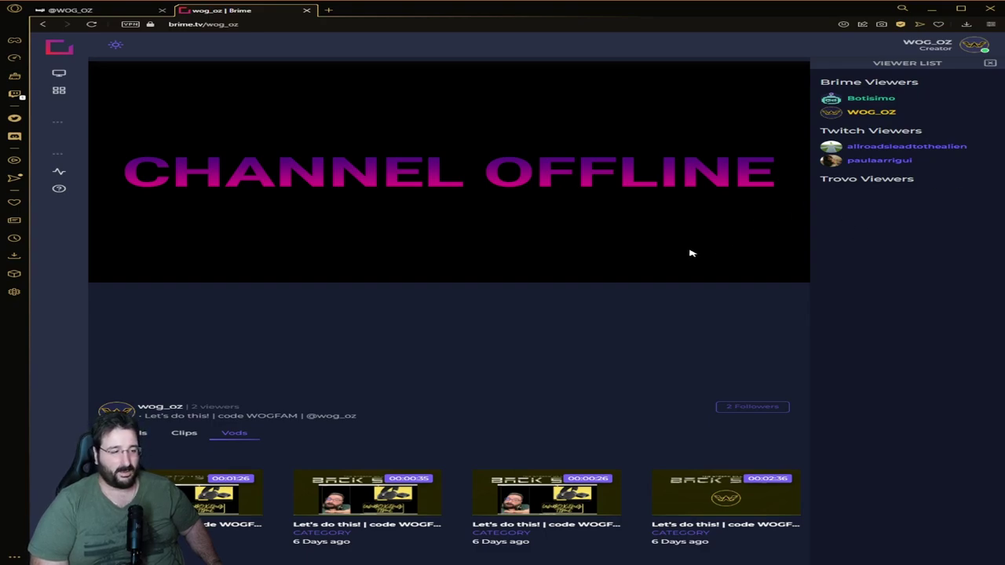
Back in chat, post two frog GIFs from the GIF picker.
click(991, 63)
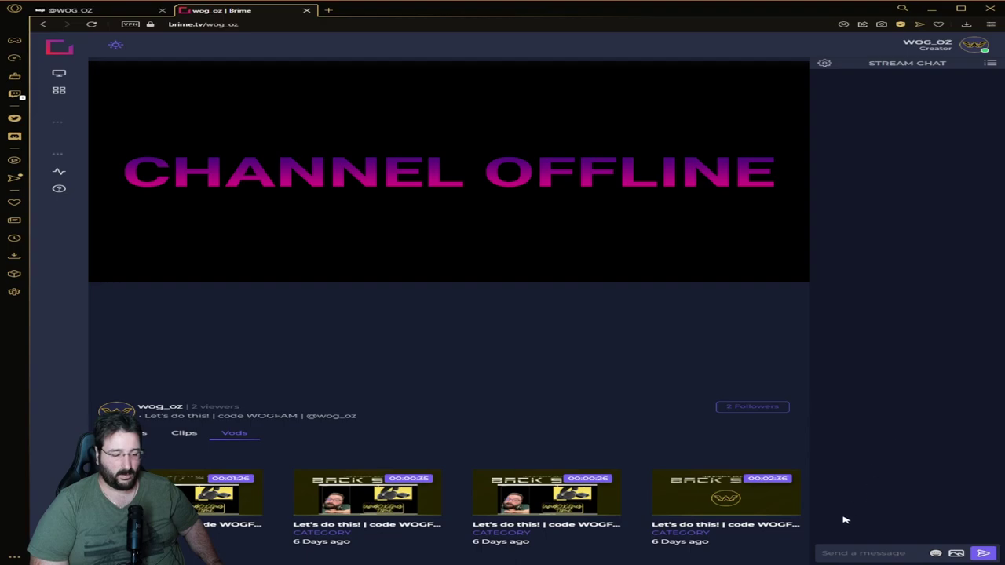
click(956, 554)
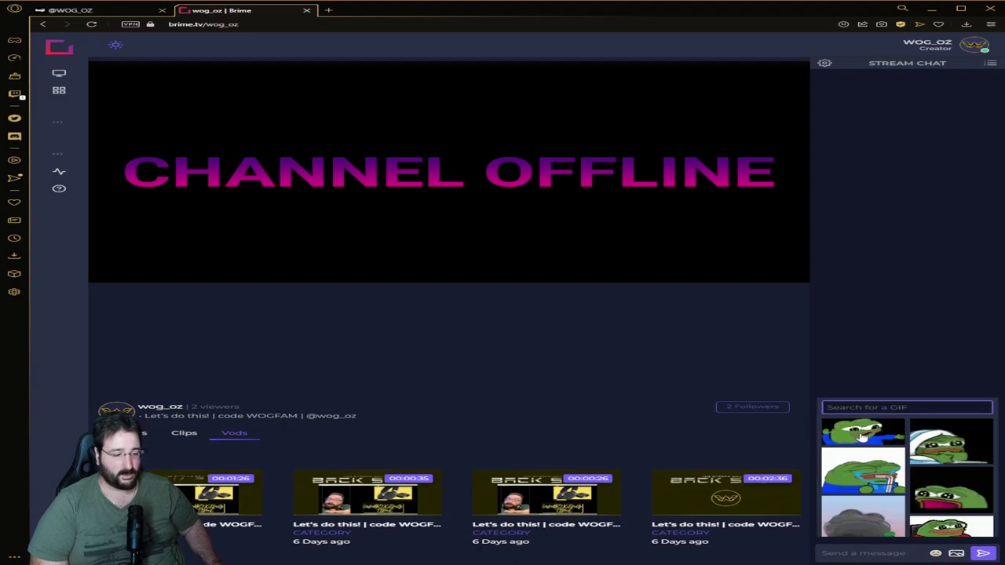
click(862, 436)
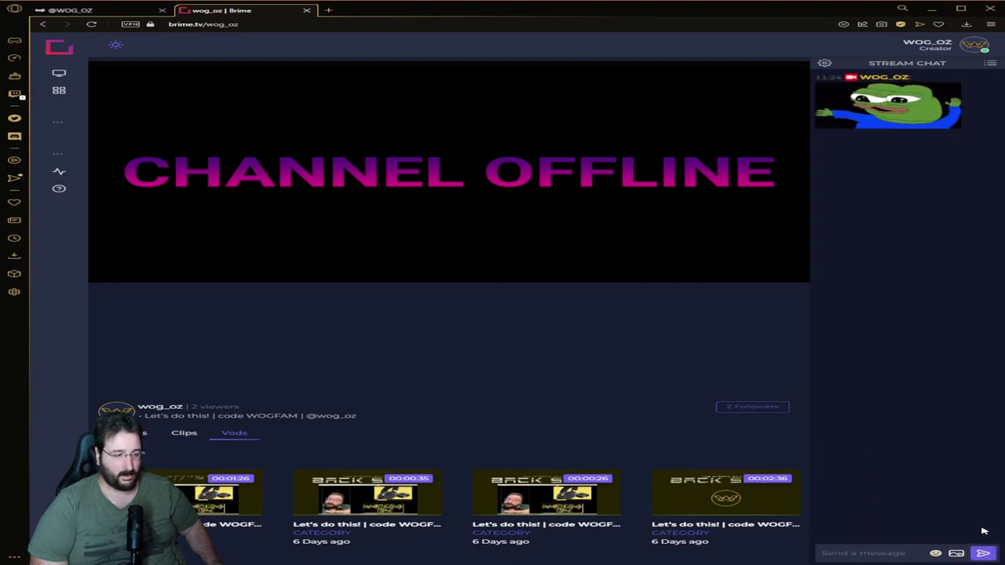
click(956, 553)
click(887, 515)
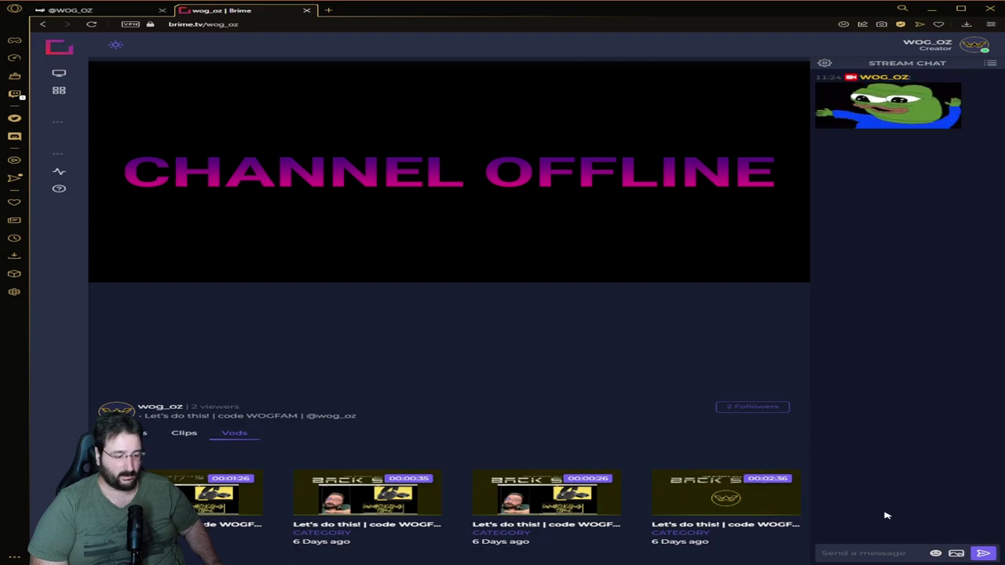
Insert the UA flag and the Nashed emote into the message box.
click(936, 554)
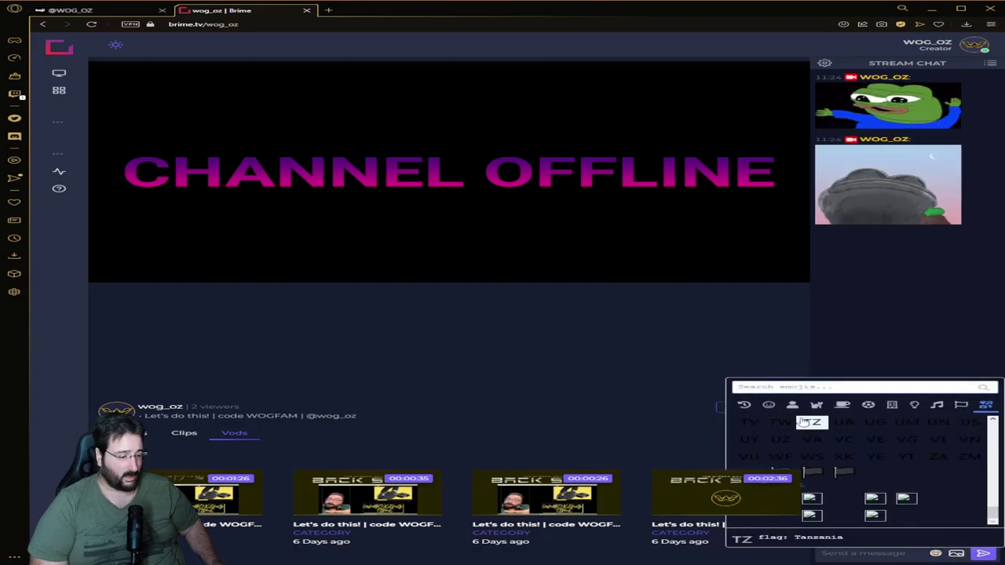
click(843, 422)
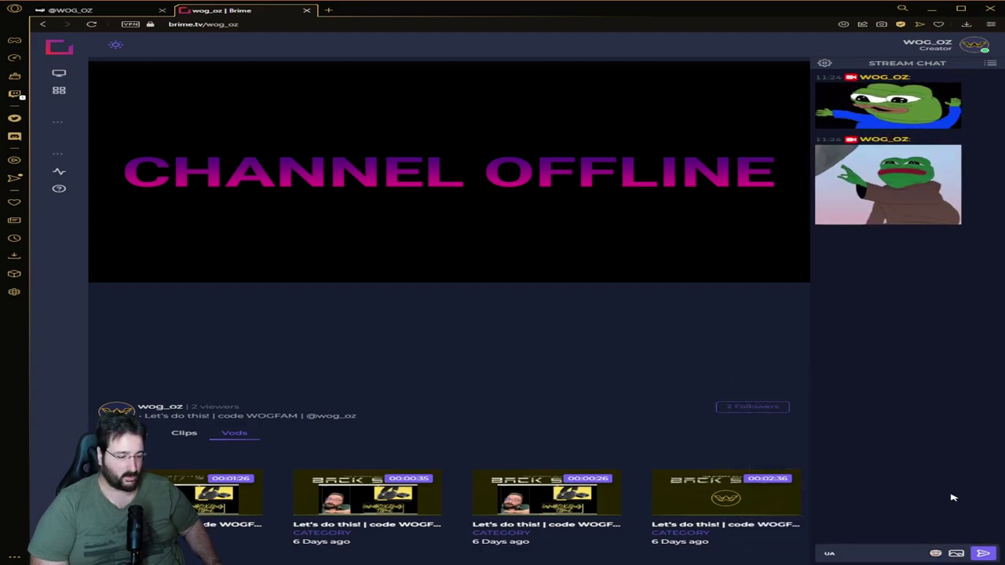
click(935, 553)
click(843, 502)
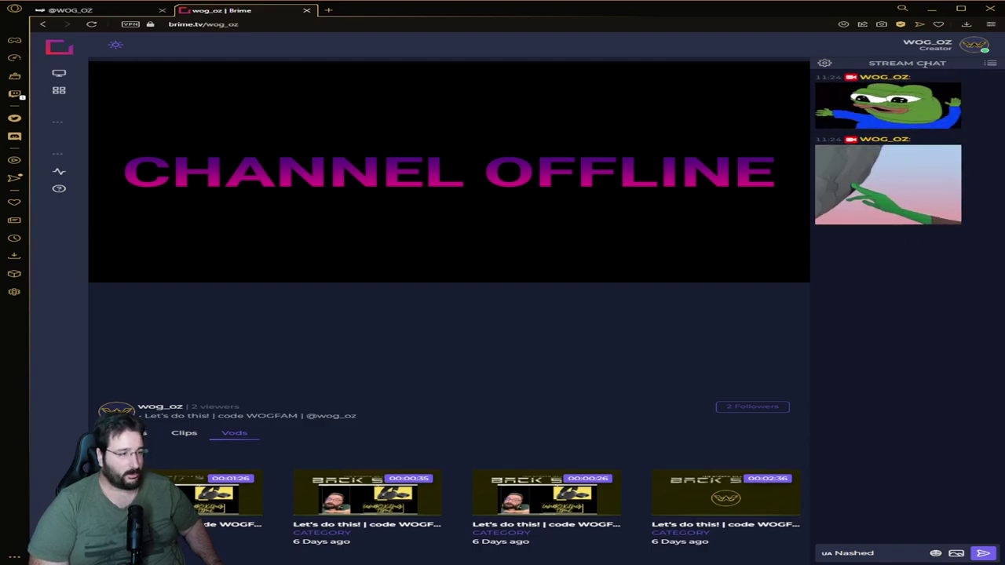
Go to Creator Studio from the avatar's account dropdown.
click(973, 47)
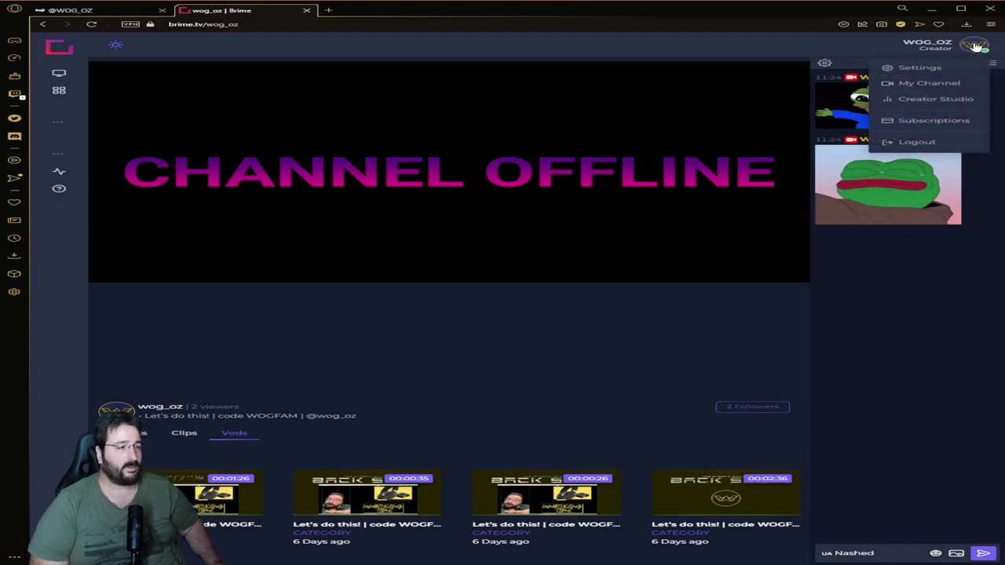
click(922, 99)
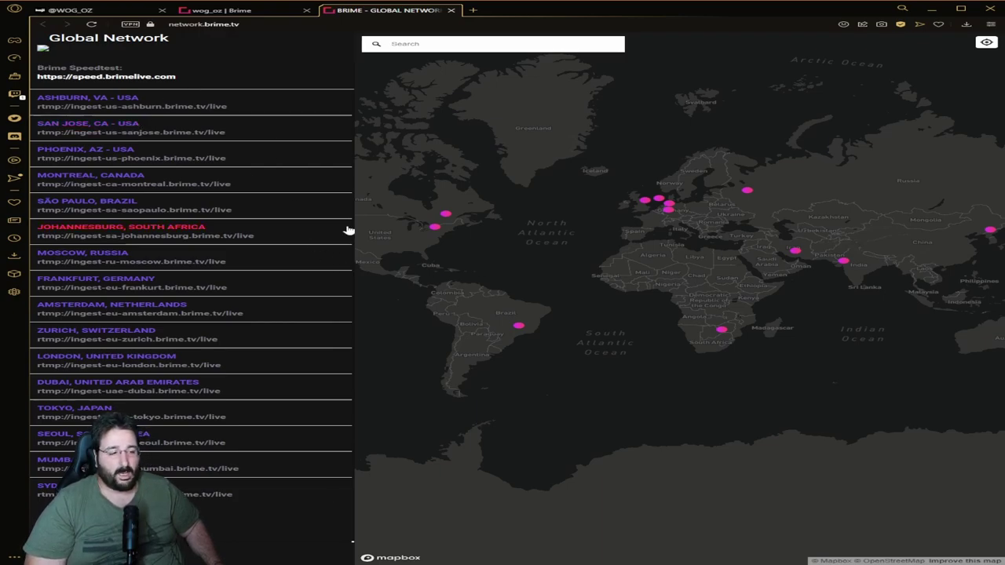
drag(691, 301, 777, 301)
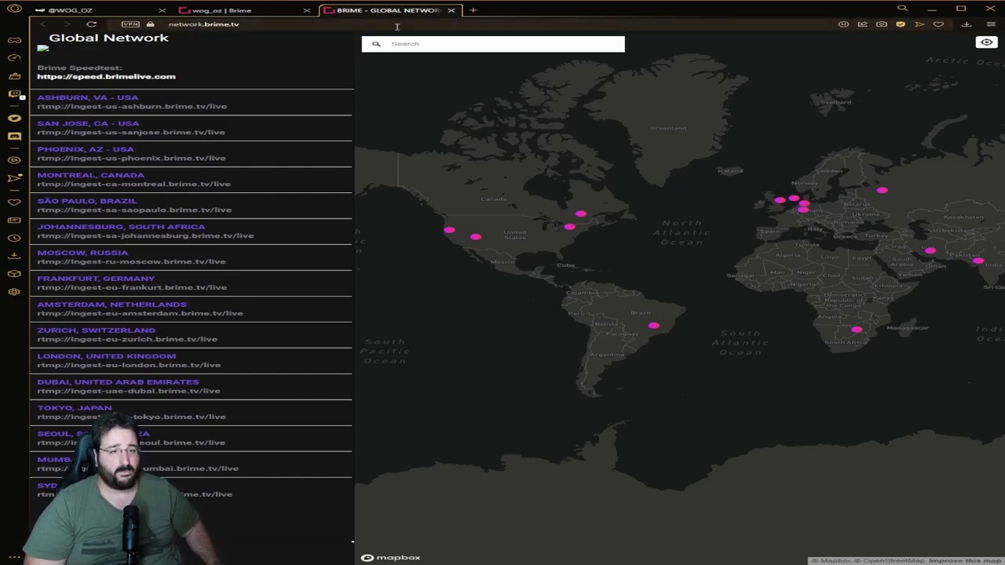
click(451, 11)
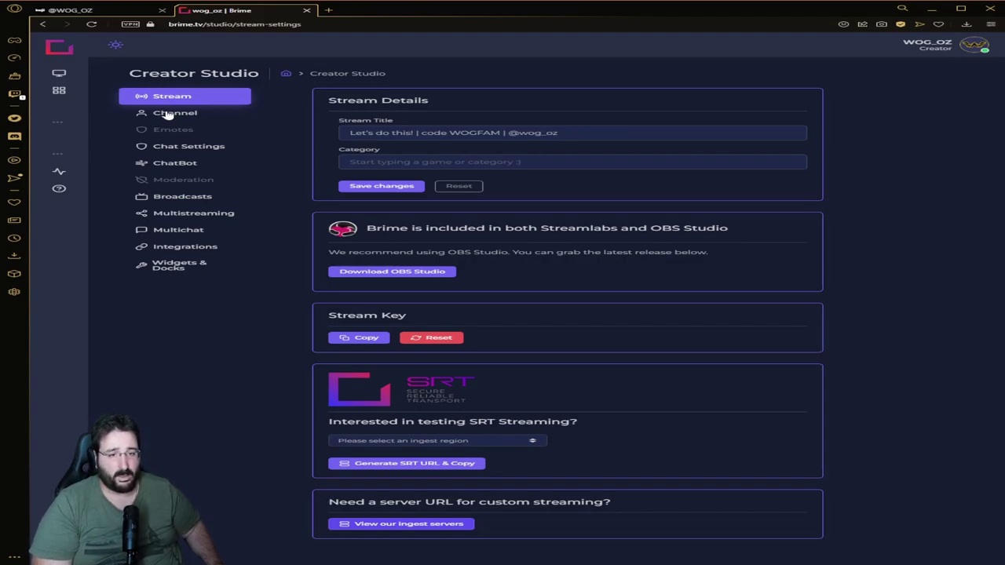
Review the Channel settings, including Hide Viewer Count, then switch to Chat Settings.
click(167, 115)
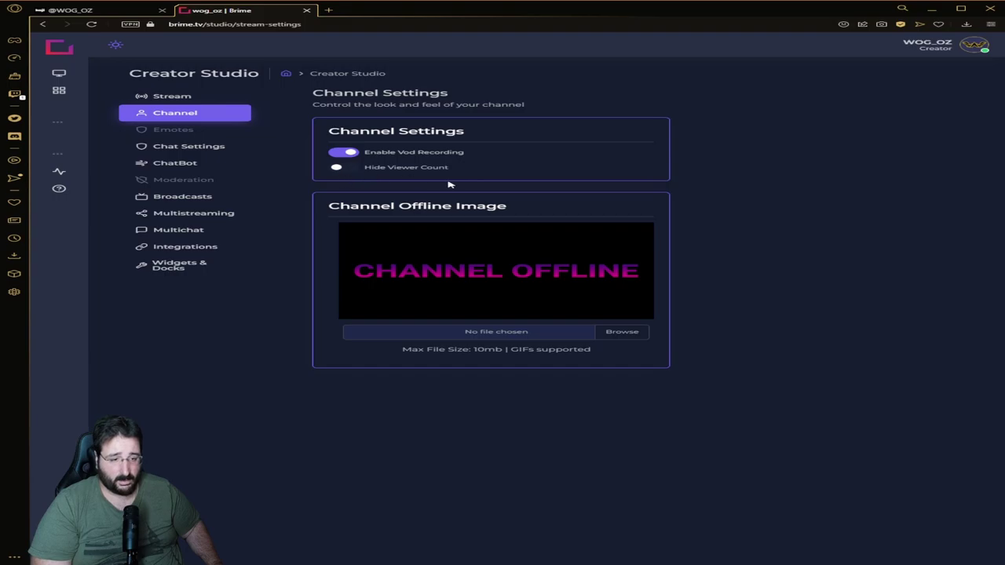
triple_click(370, 170)
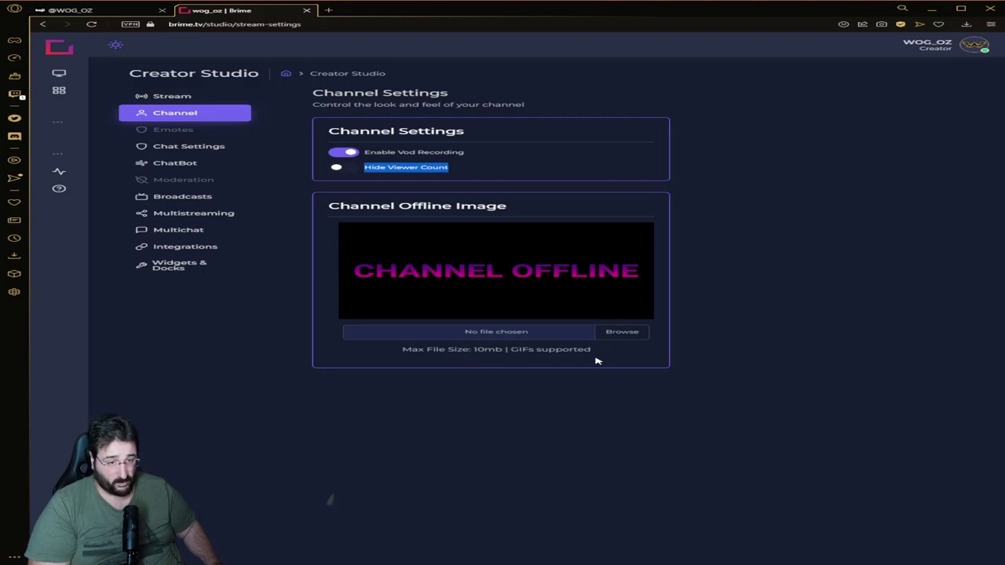
click(210, 146)
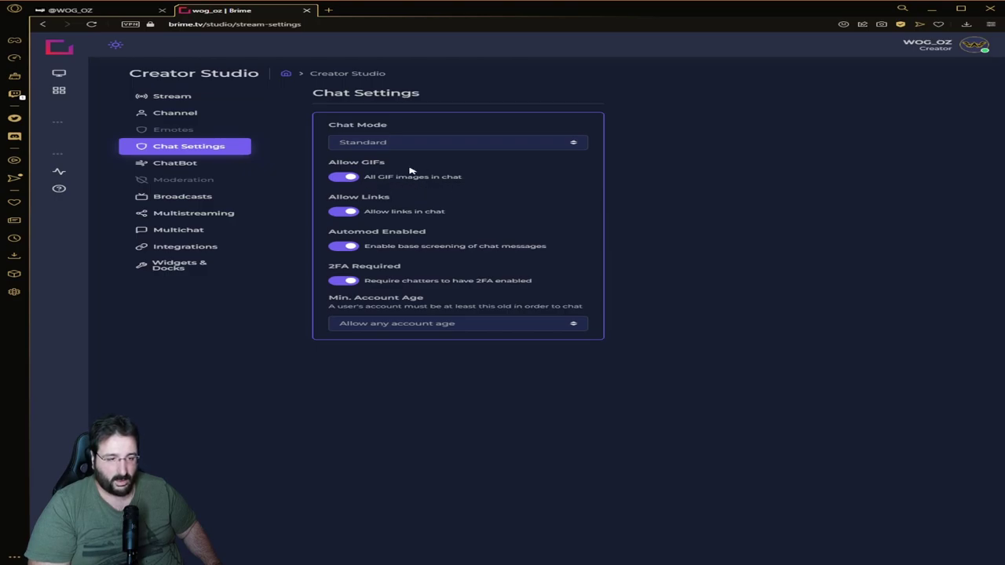
Keep links allowed, switch off 2FA Required, and set Min. Account Age to 1 Day Old.
click(345, 212)
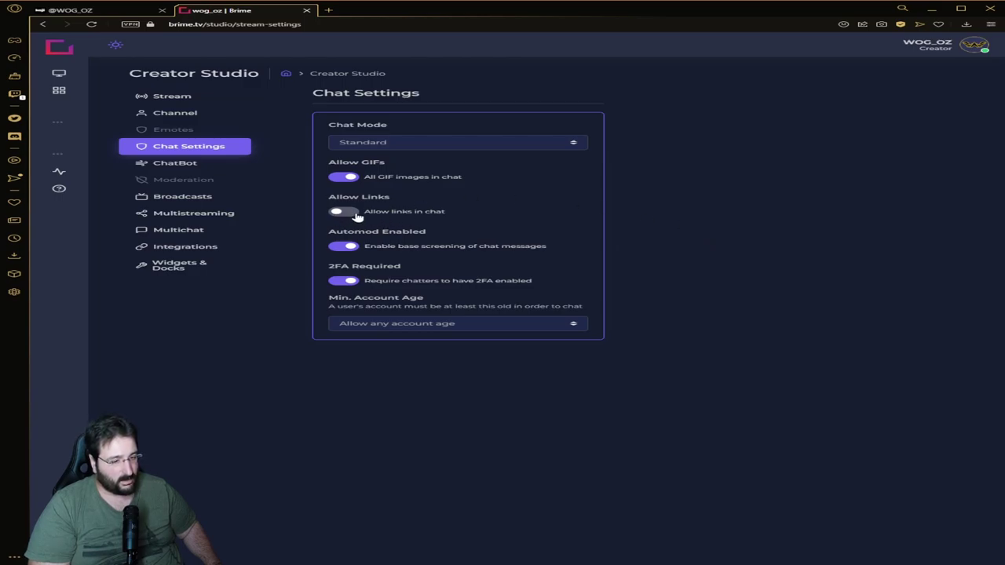
click(355, 214)
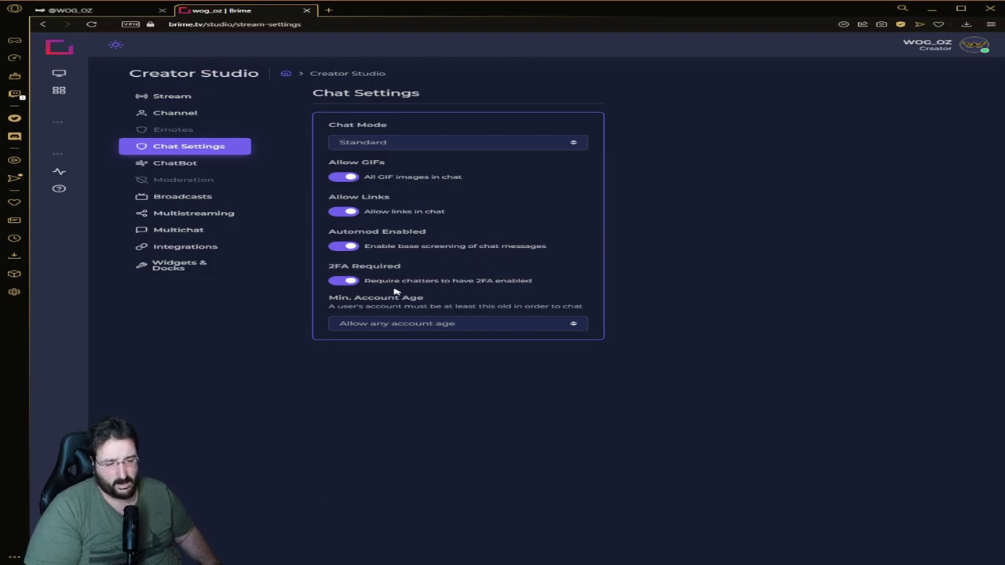
click(348, 283)
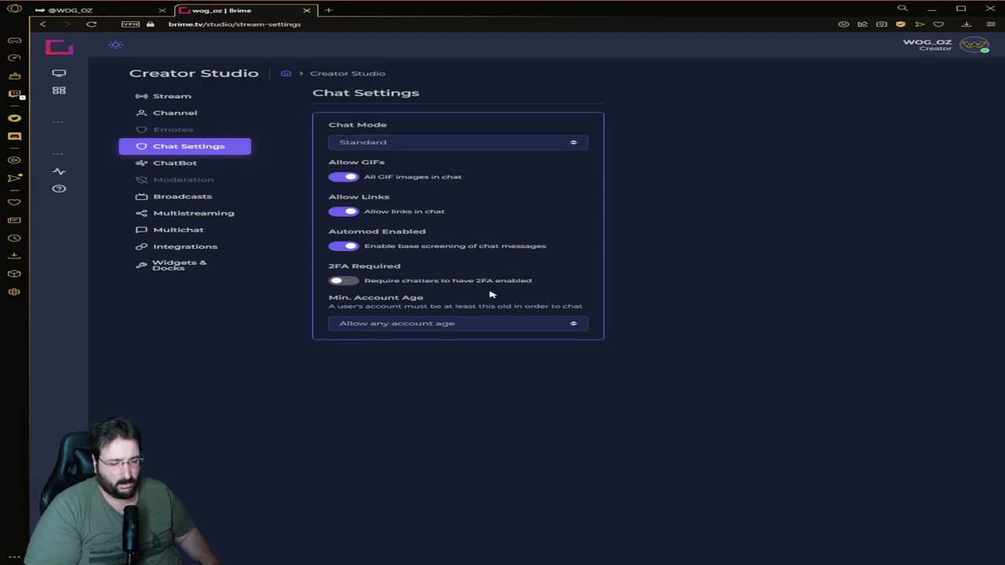
click(533, 323)
click(538, 347)
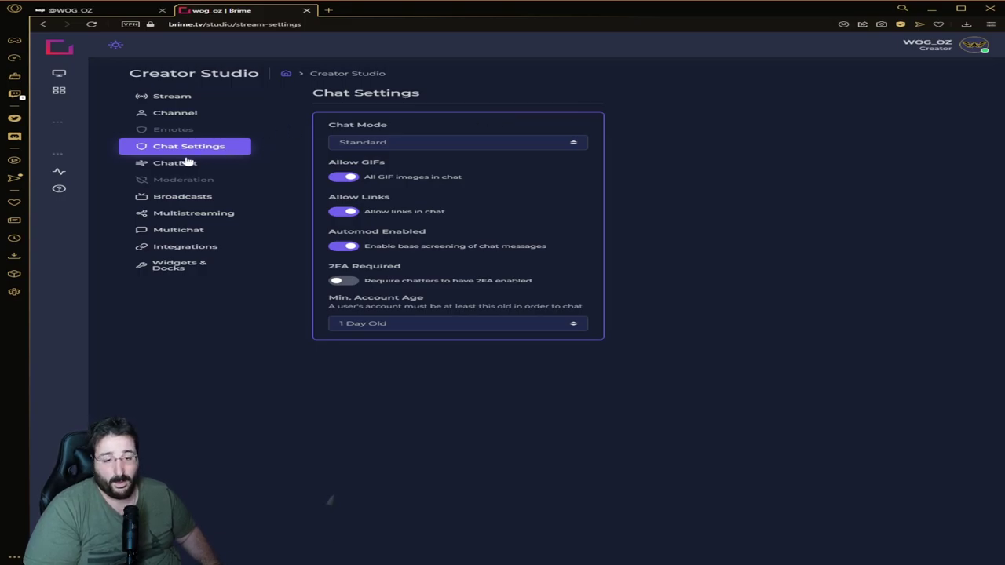
In ChatBot settings, enable Custom Chat Bot Name and scroll through the command list.
click(165, 173)
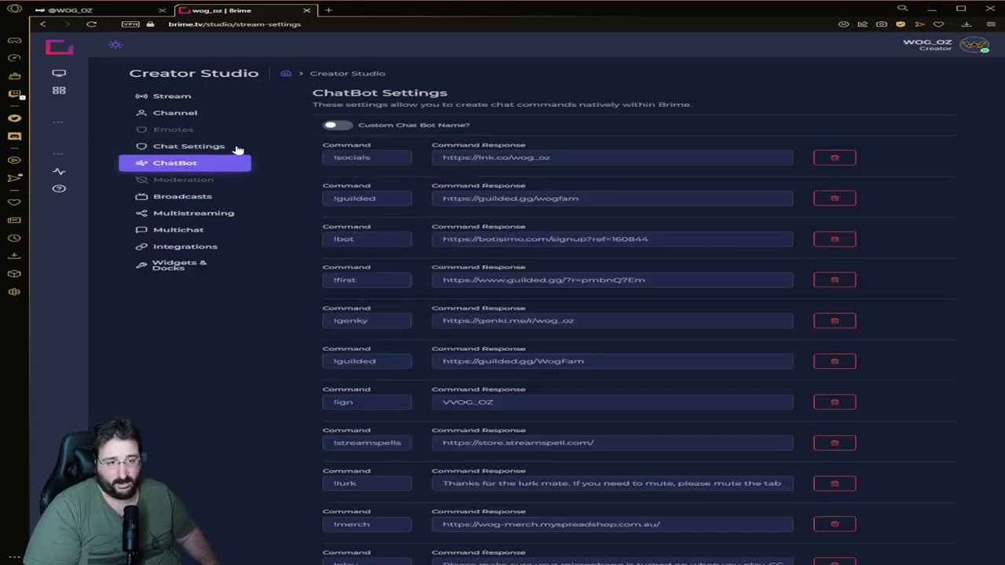
click(346, 127)
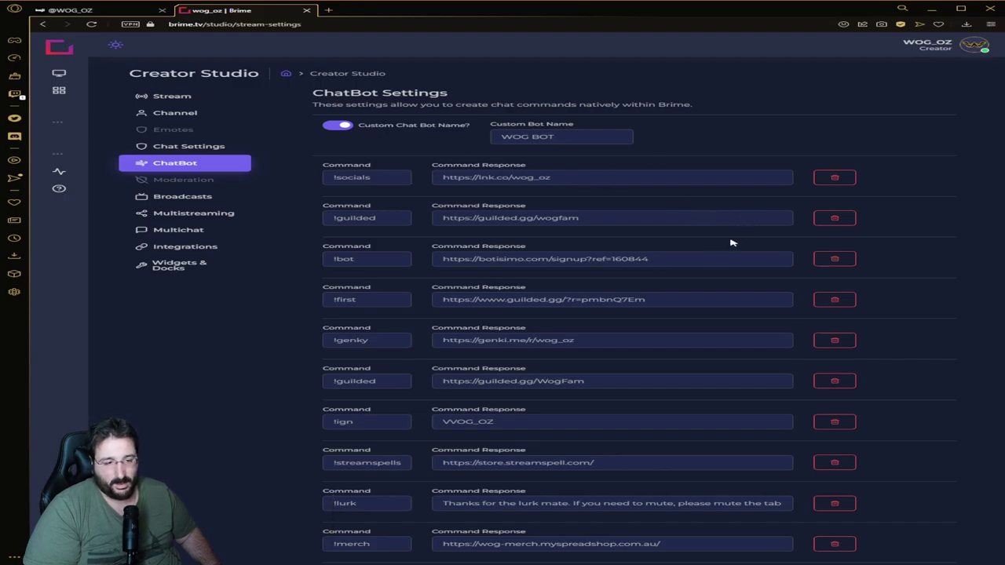
scroll(719, 257, down, 1)
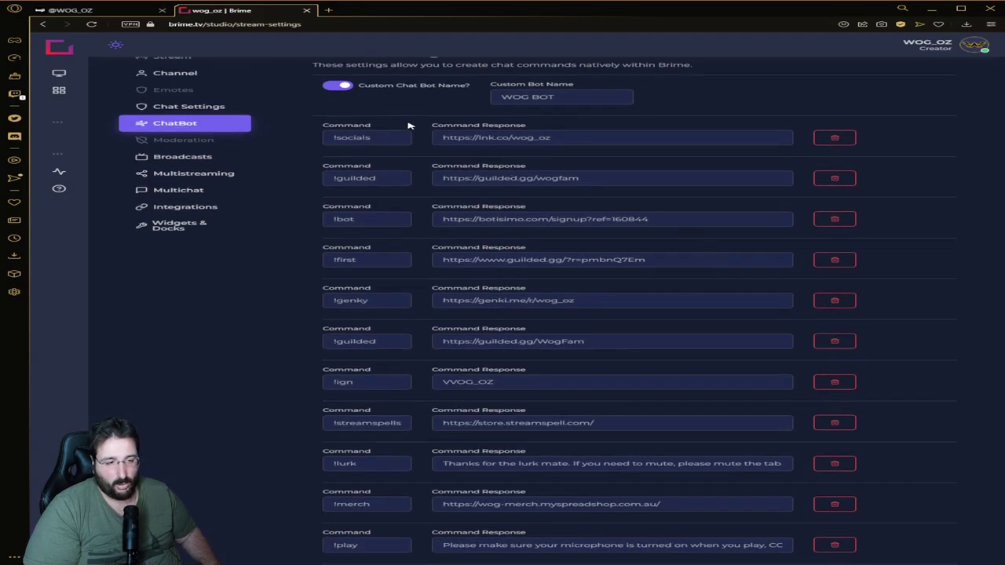
scroll(518, 287, down, 7)
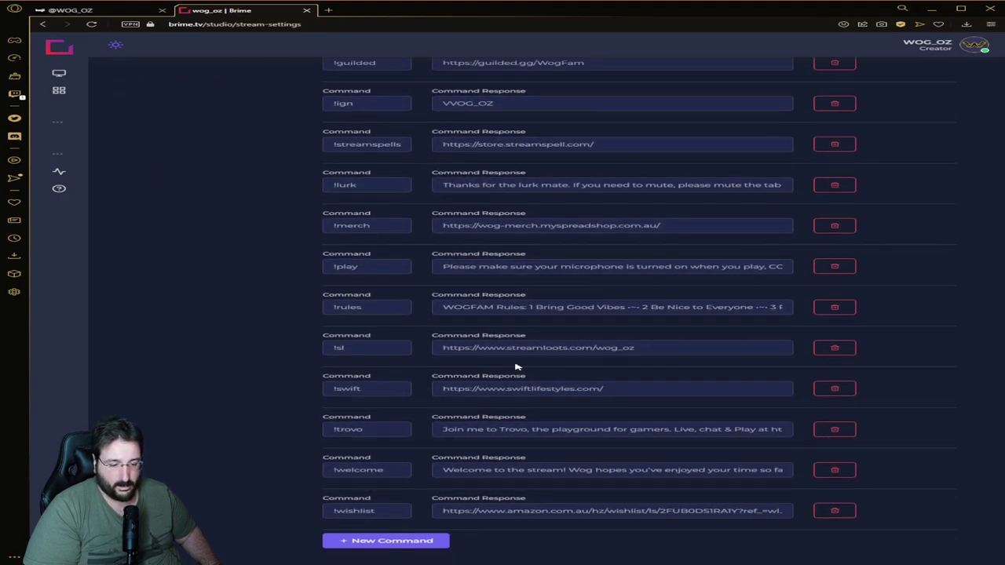
scroll(506, 362, up, 8)
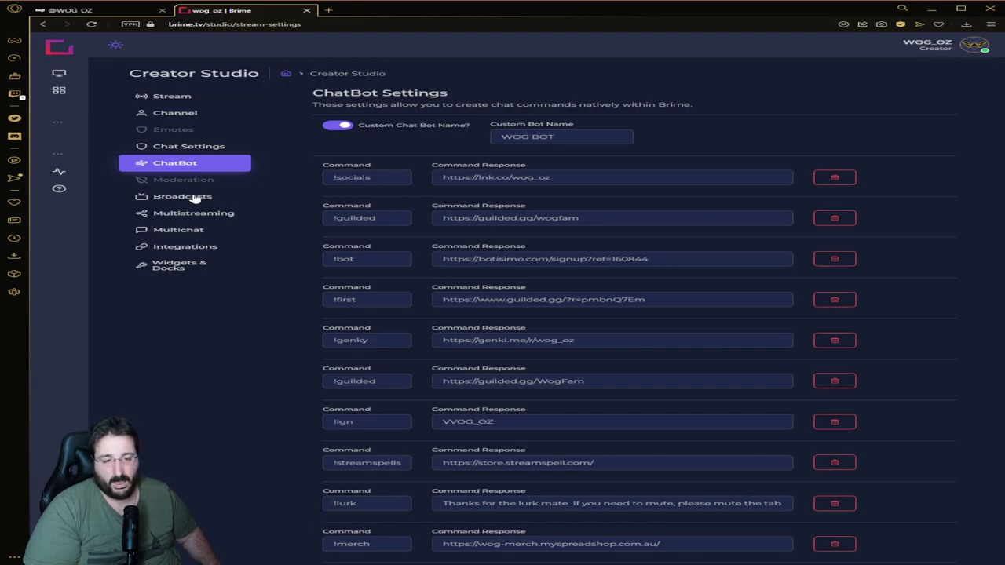
Move through Broadcasts and Multistreaming to Multichat Settings, showing Twitch and Trovo chats enabled.
click(194, 199)
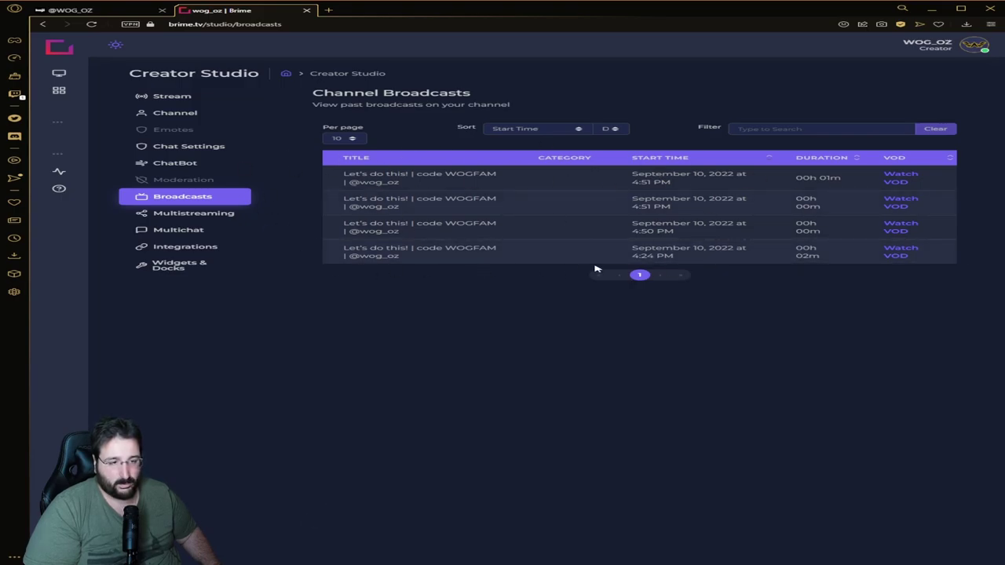
click(224, 219)
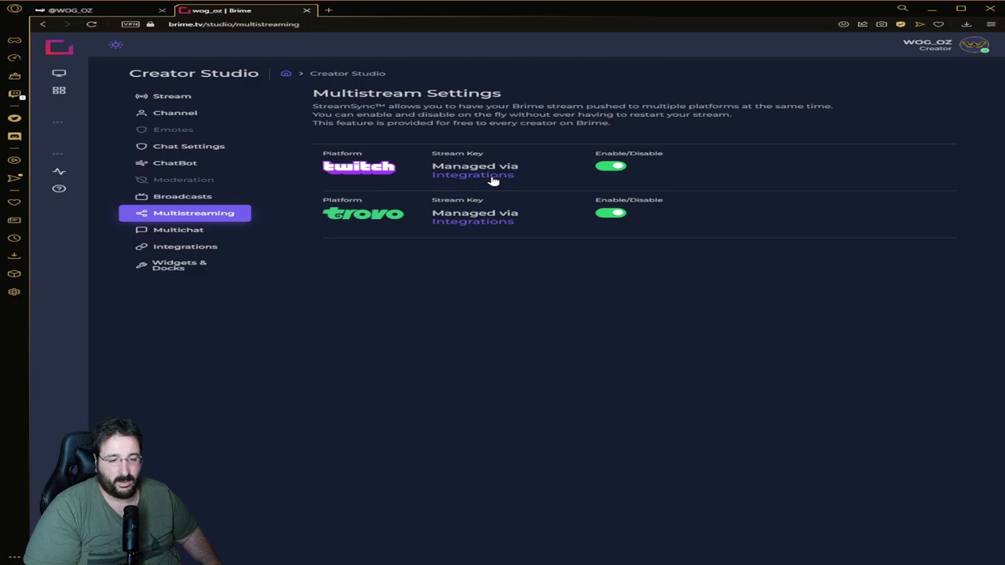
click(160, 230)
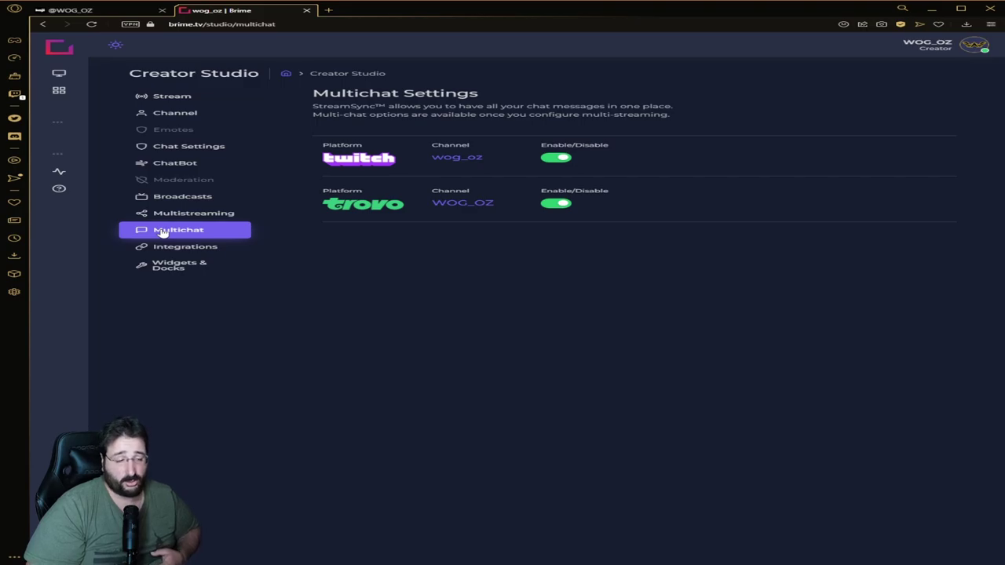
click(203, 215)
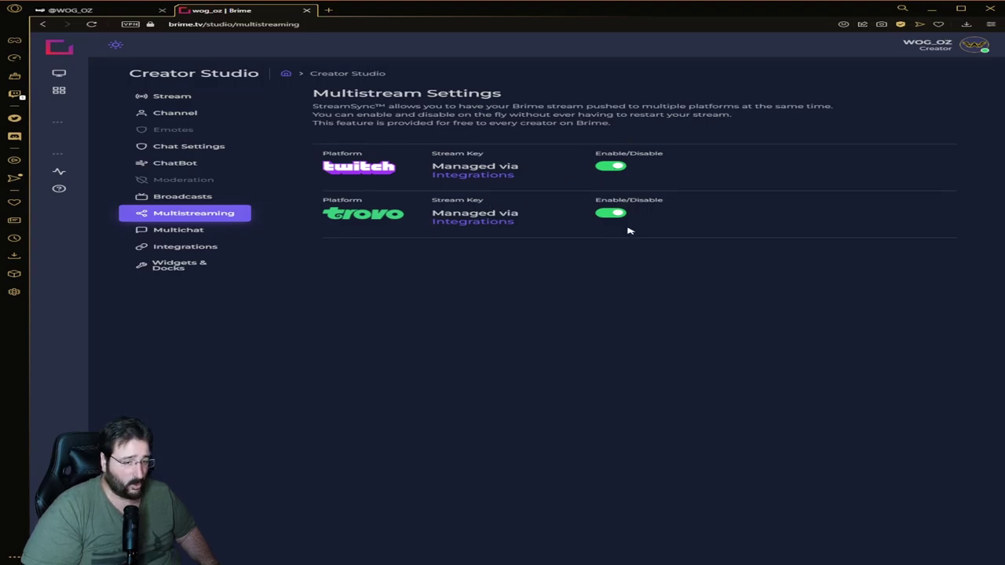
click(177, 230)
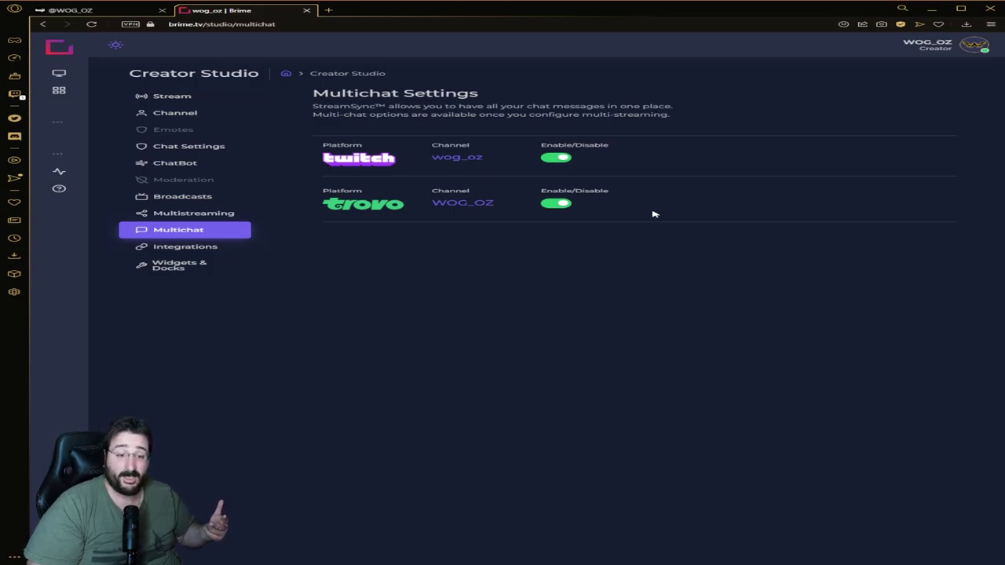
Browse the Integrations page, then show the OBS Widgets & Docks links.
click(194, 249)
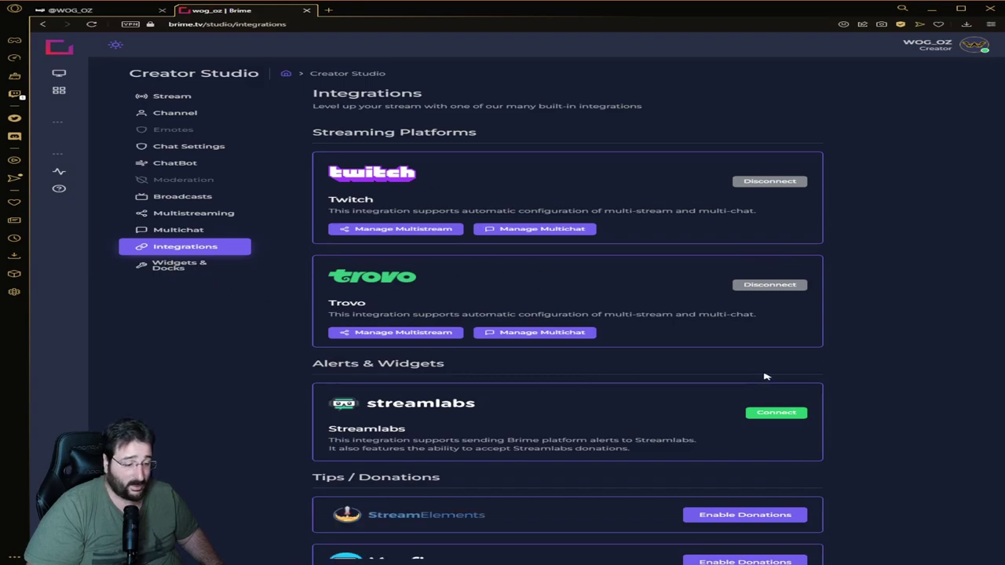
scroll(643, 305, down, 3)
scroll(489, 358, down, 2)
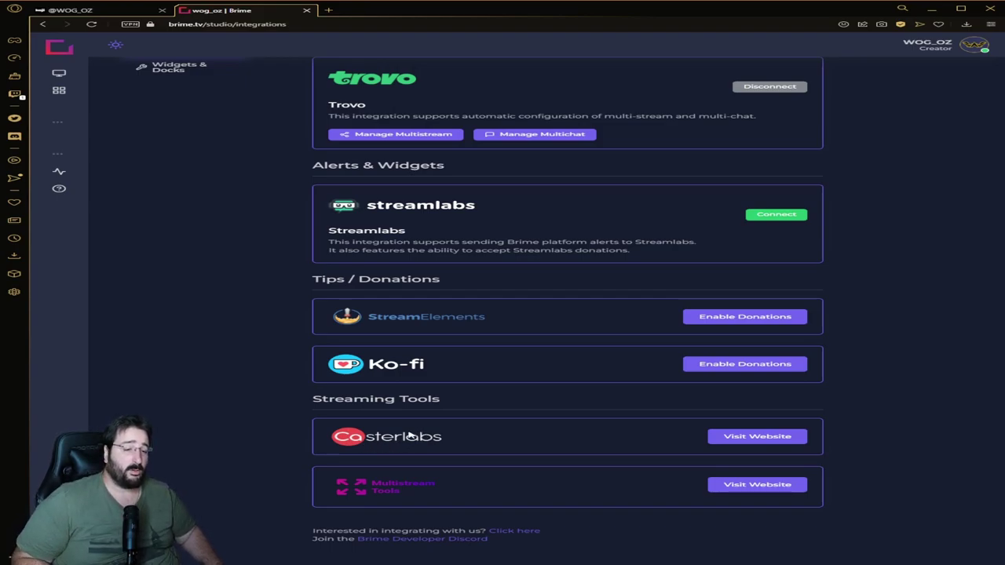
scroll(230, 332, up, 3)
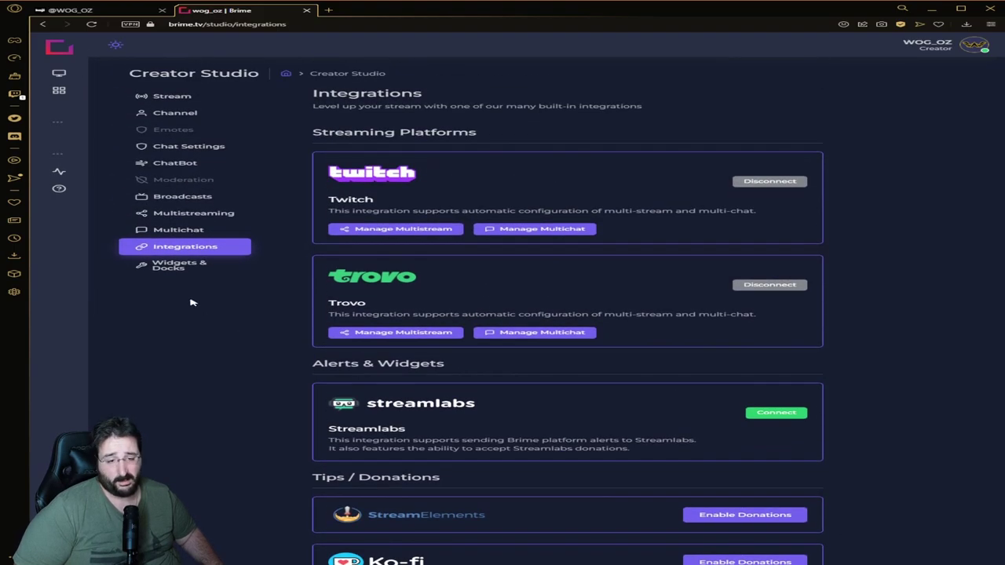
click(180, 267)
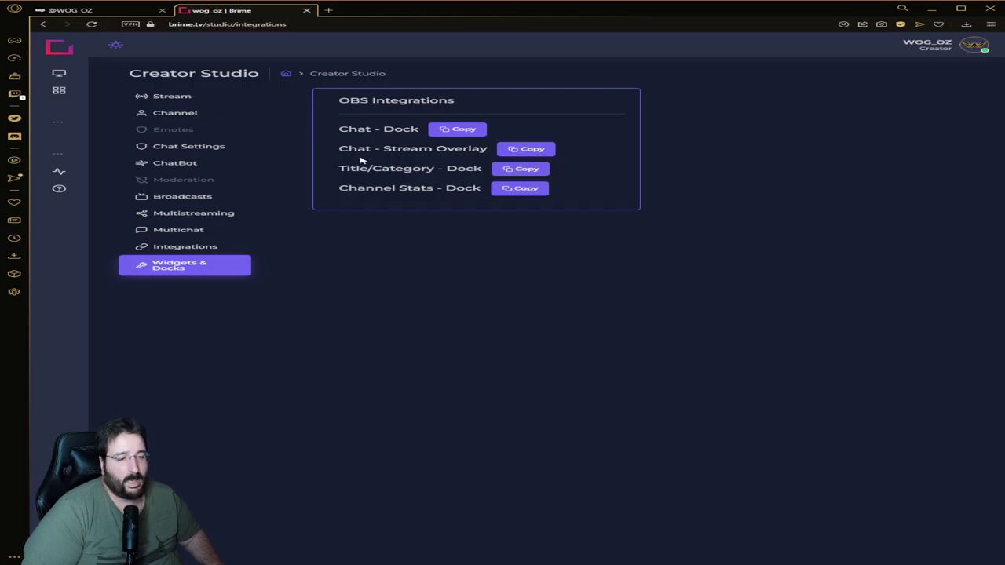
Pass through Platform Stats and Categories back to the Live Streams home page.
mouse_move(108, 180)
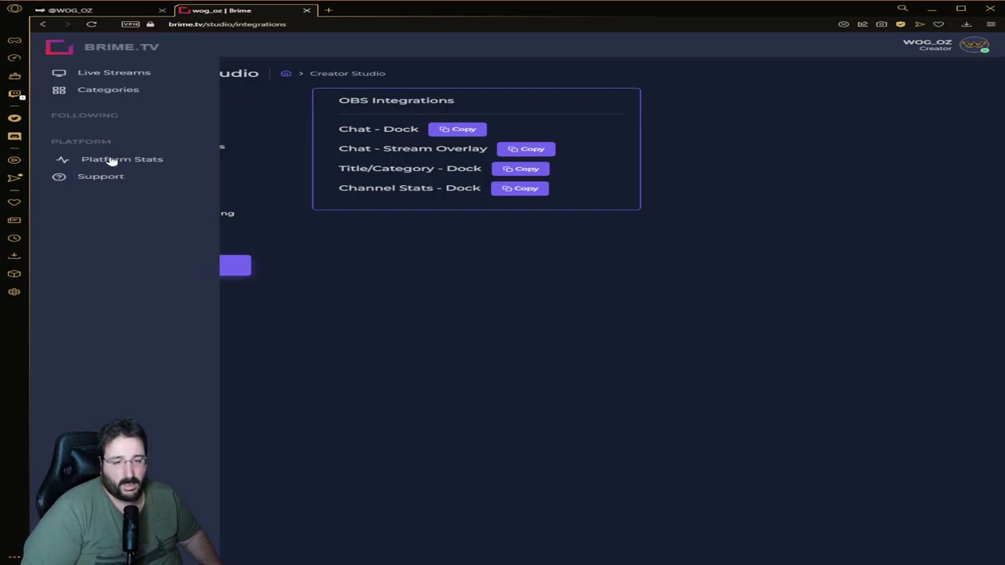
click(108, 159)
click(96, 89)
click(99, 72)
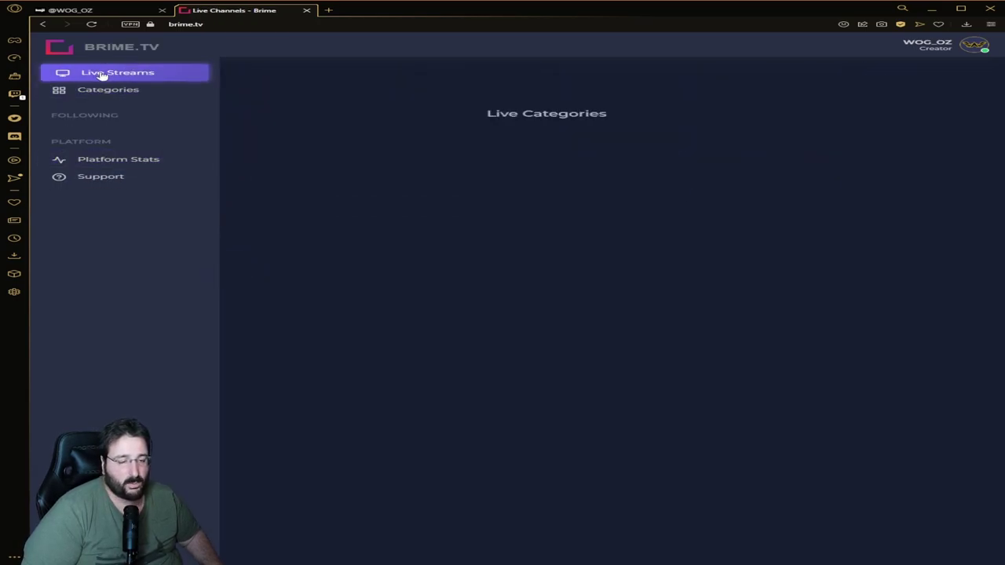